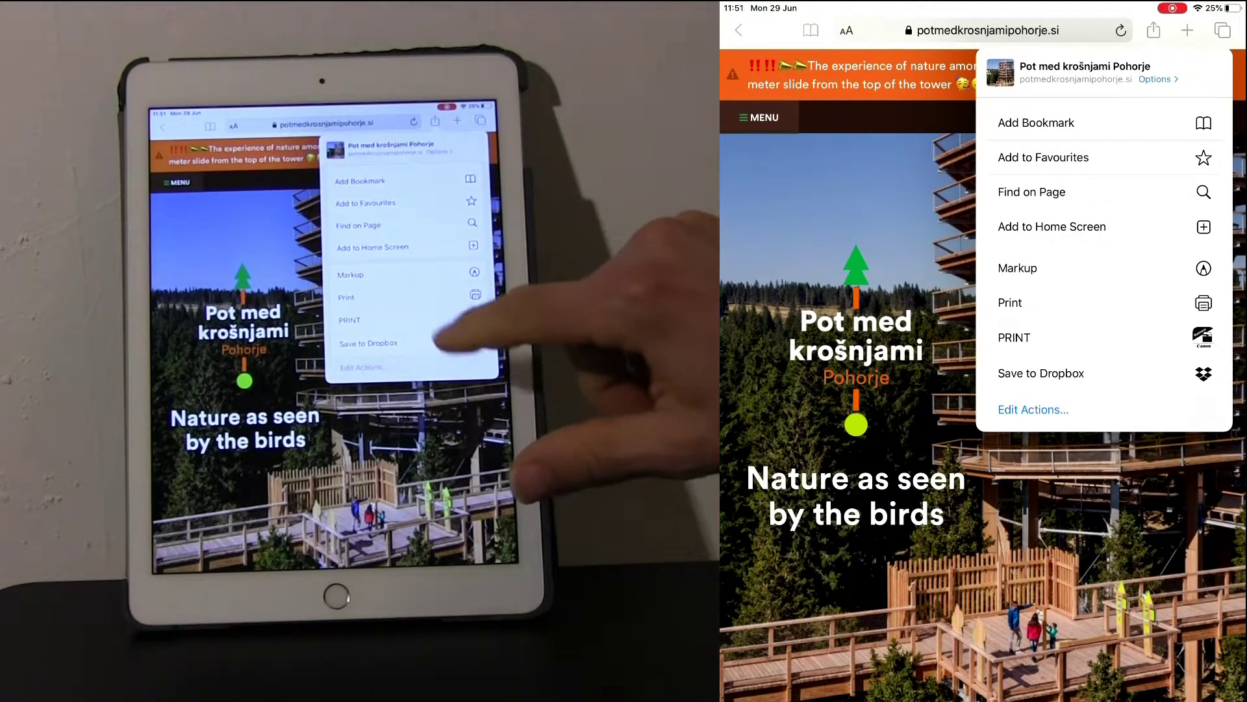
Share the Pot med krošnjami page to the Canon PRINT app, prompting 'Open this page in PRINT?'.
click(1014, 337)
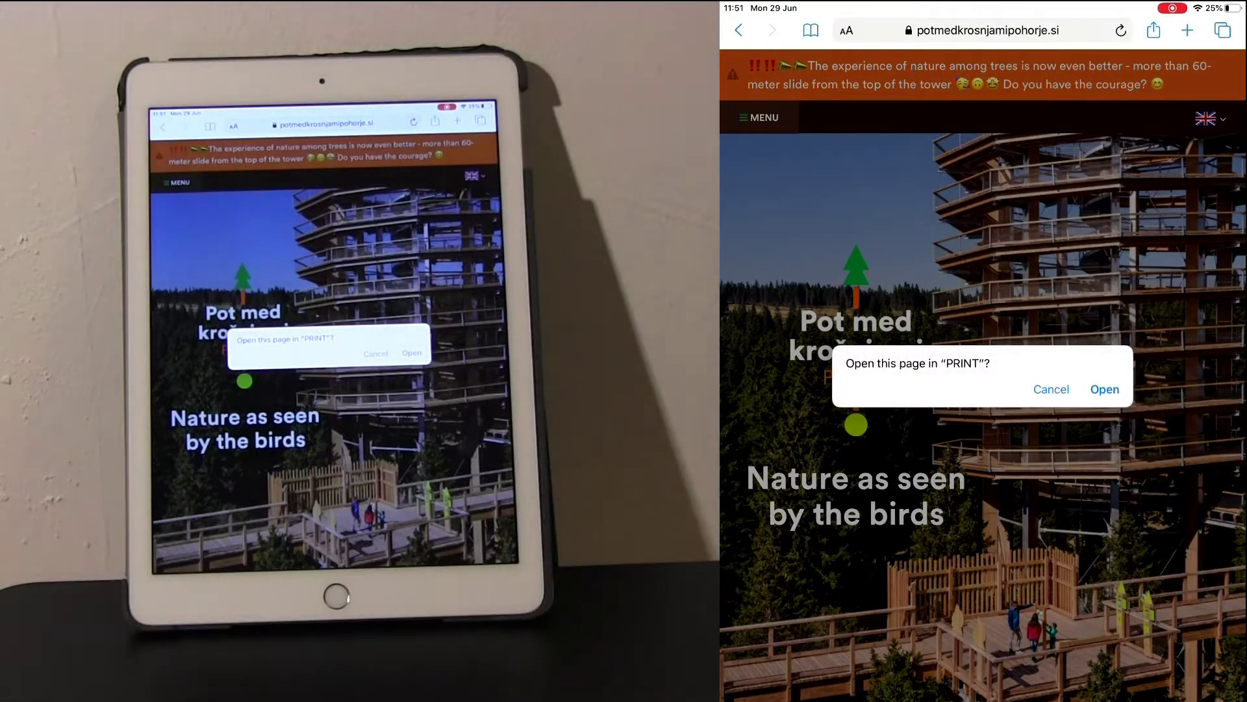